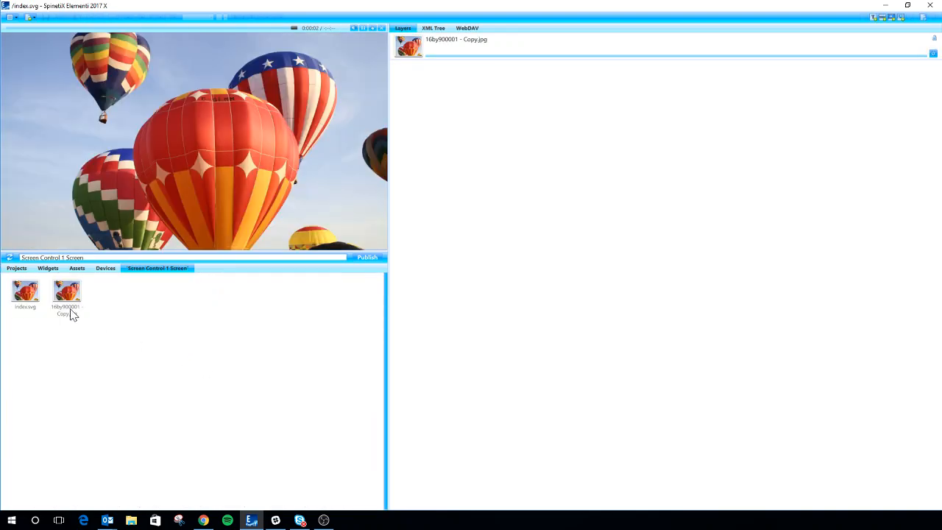
Step: Add two Power and two Sources widgets from the Screen Control widgets as layers of index.svg
left_click(48, 269)
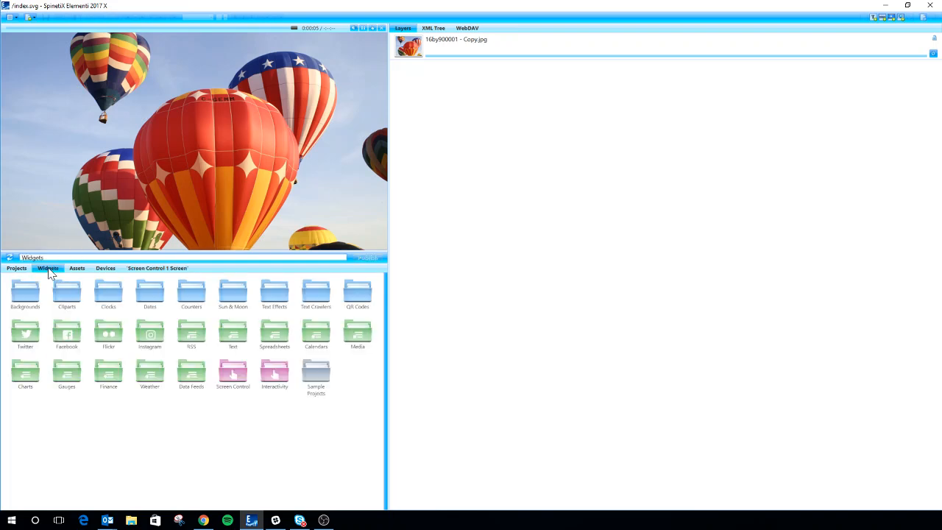
double_click(233, 376)
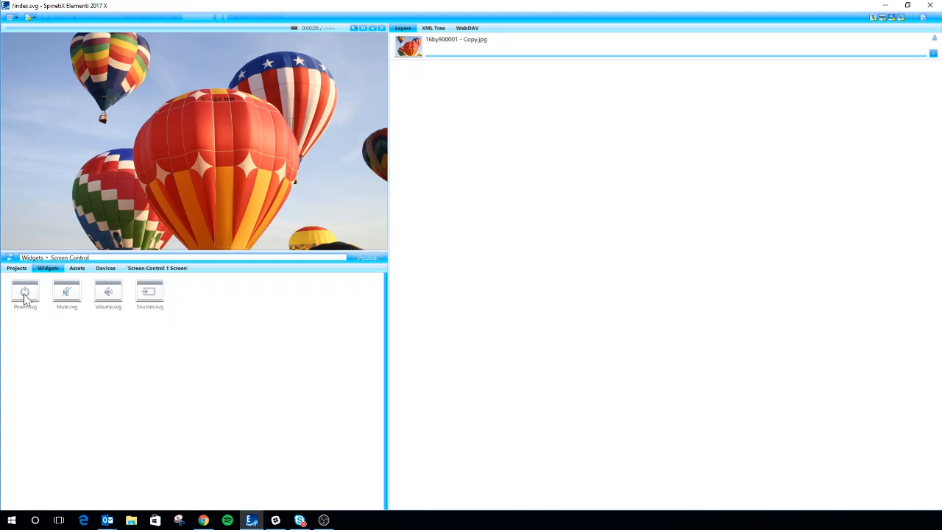
left_click_drag(25, 295, 513, 109)
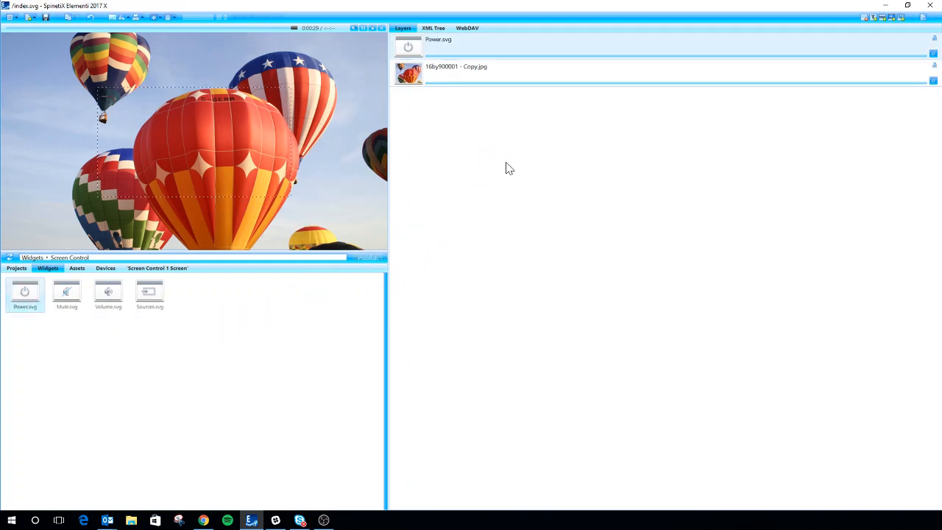
left_click_drag(24, 297, 482, 126)
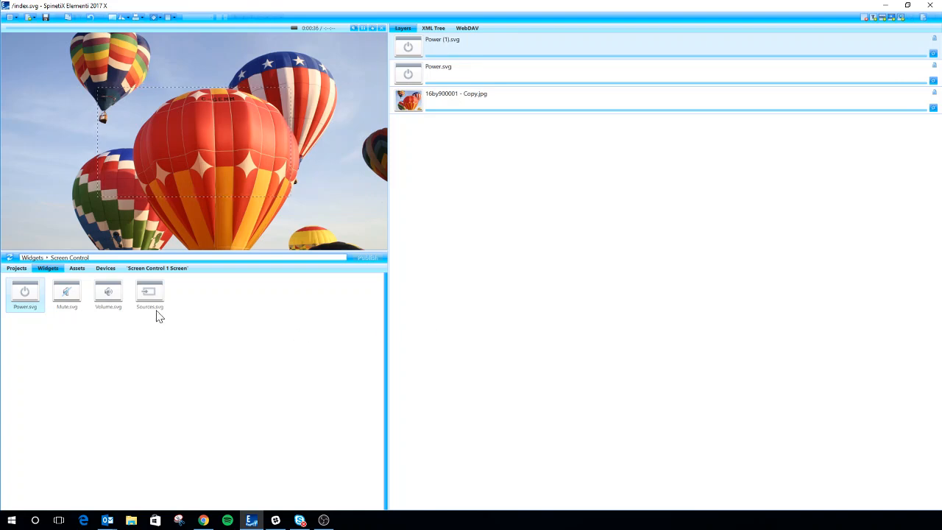
left_click_drag(155, 310, 499, 150)
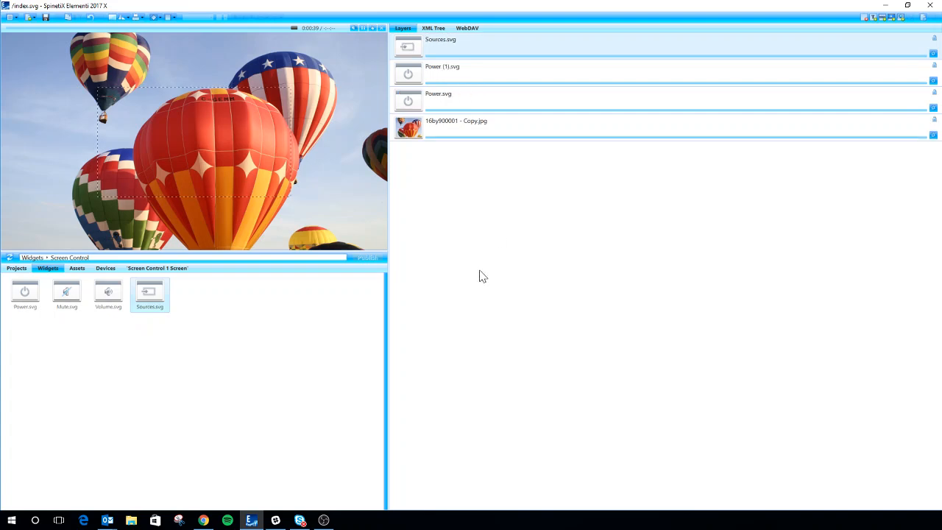
left_click_drag(146, 298, 469, 183)
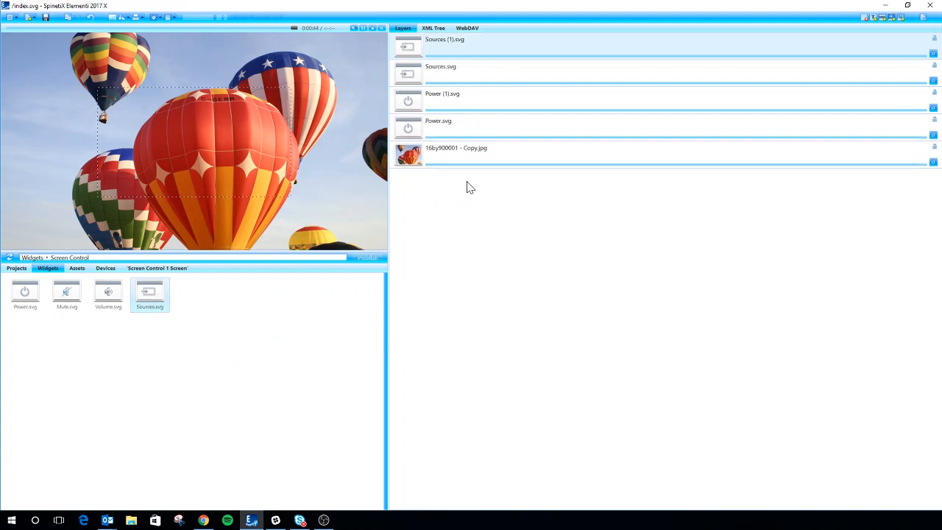
Step: Show the project's files, check the command of Power.svg, and set the command of Power (1).svg to PowerOff
left_click(184, 270)
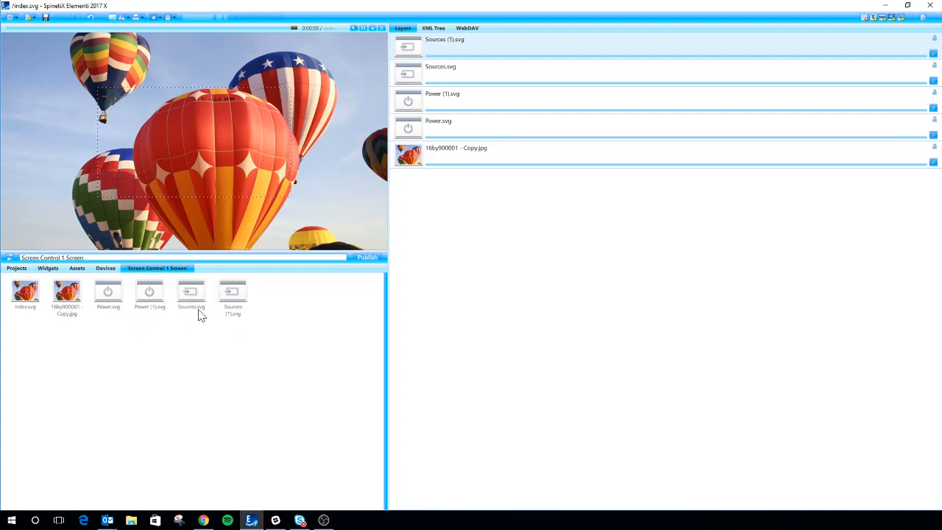
left_click(454, 131)
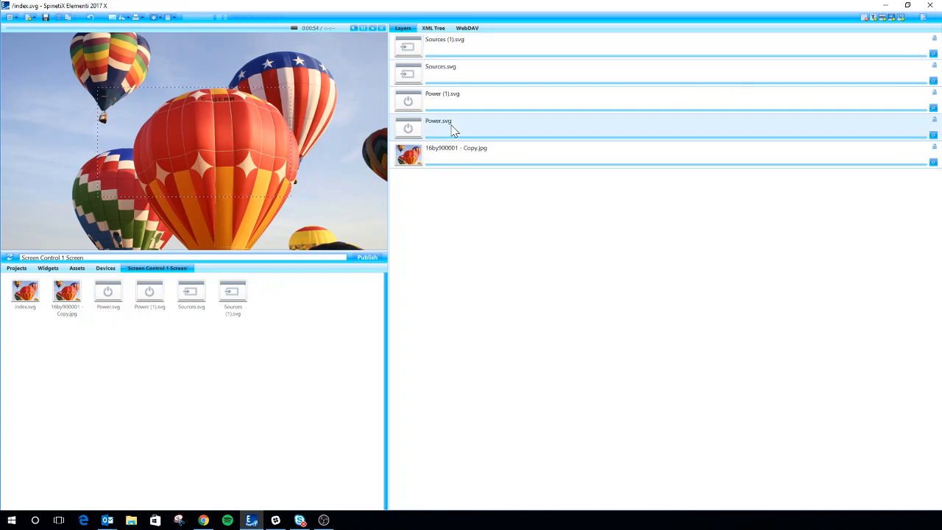
double_click(454, 131)
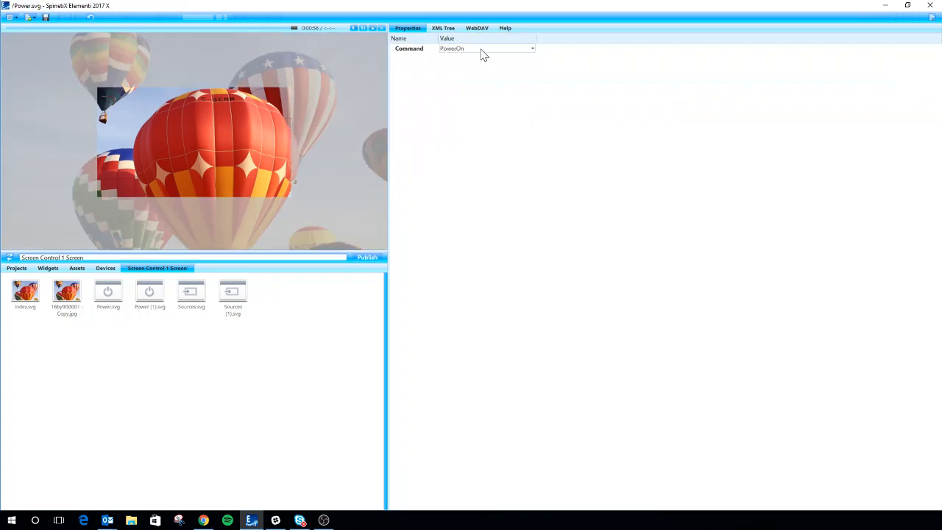
left_click(932, 16)
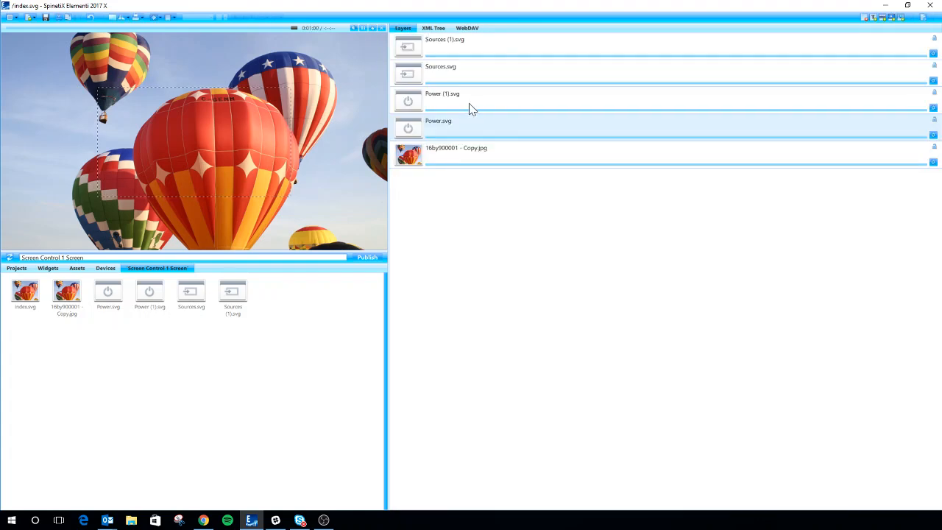
double_click(472, 108)
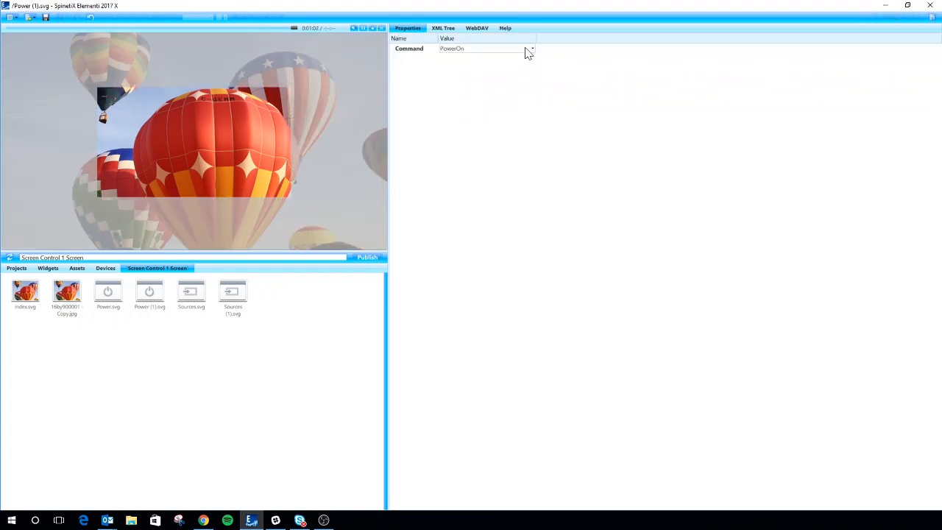
left_click(530, 49)
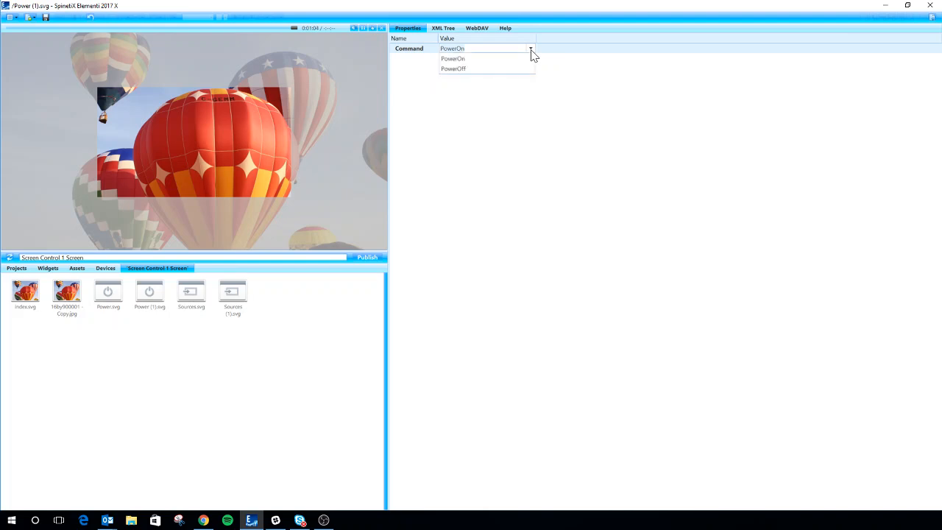
left_click(488, 72)
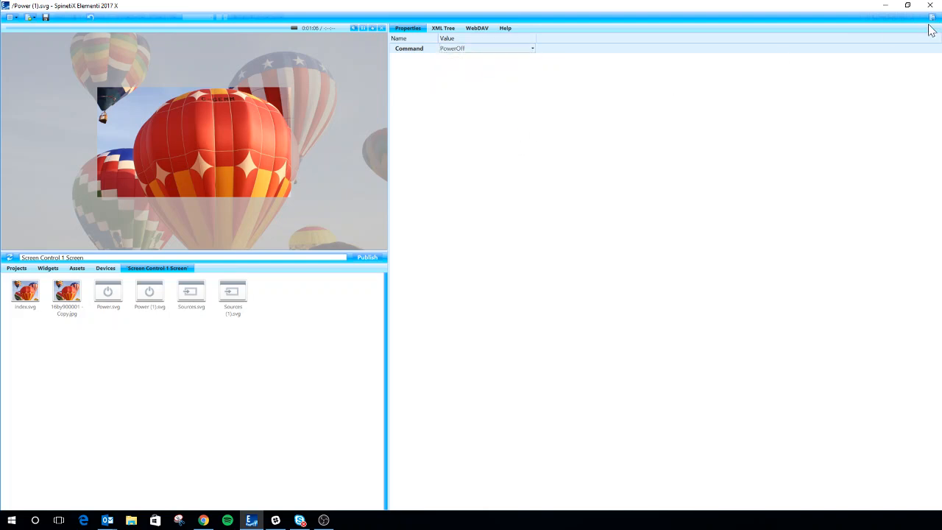
left_click(932, 17)
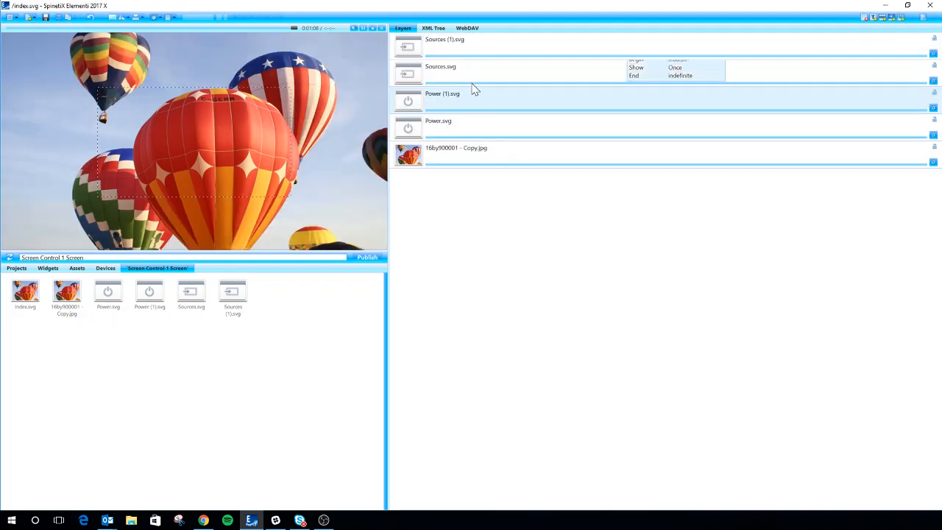
Step: Check the source of Sources.svg, and set the source of Sources (1).svg to HDMI2
double_click(472, 81)
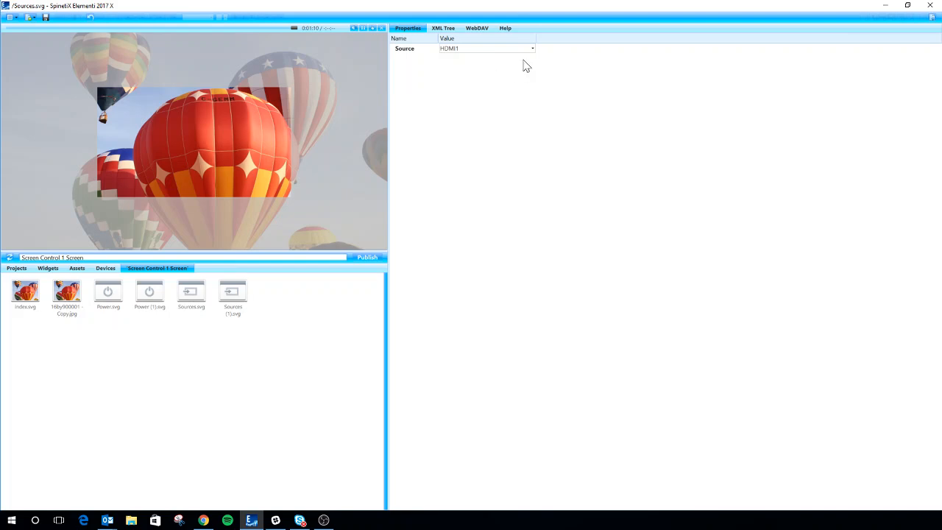
left_click(932, 17)
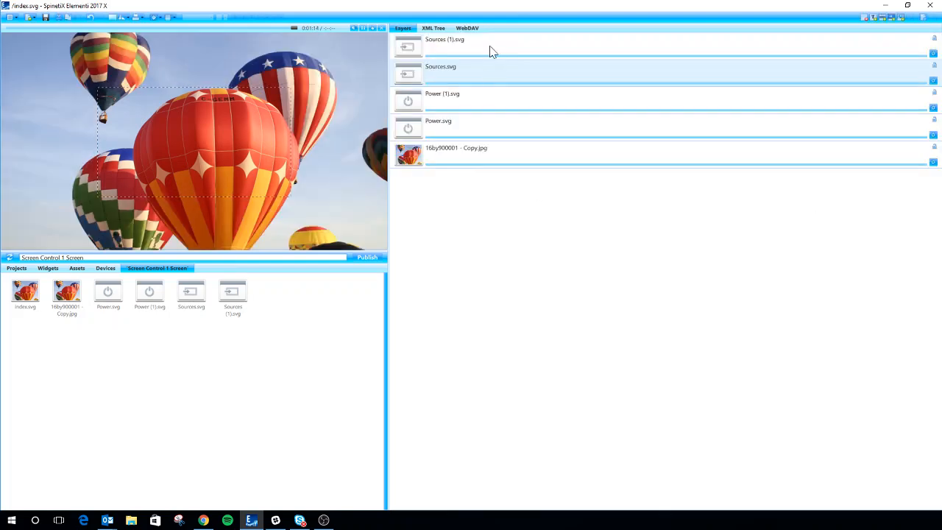
double_click(490, 49)
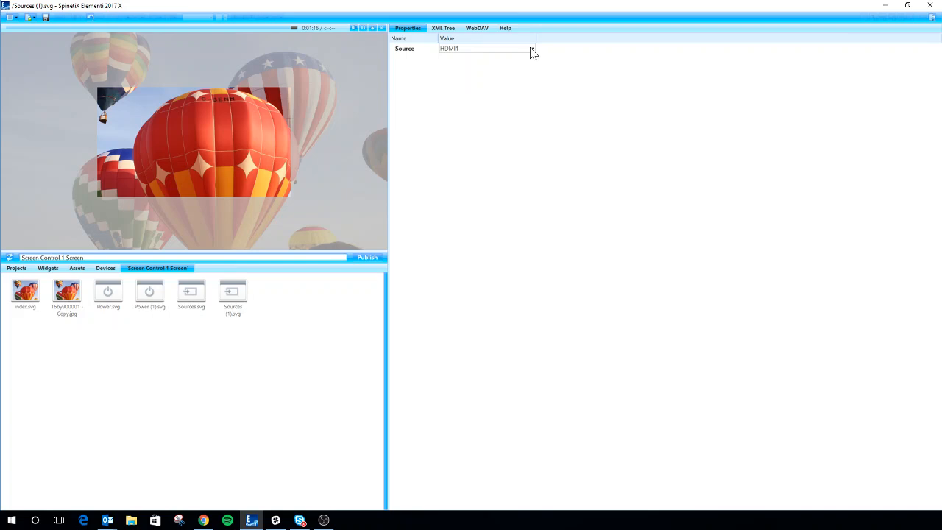
left_click(531, 50)
left_click(532, 50)
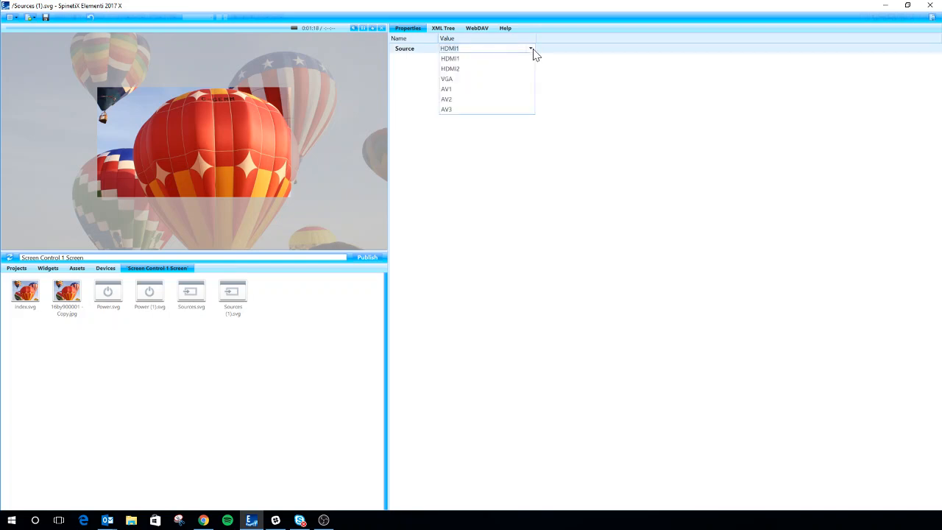
left_click(479, 67)
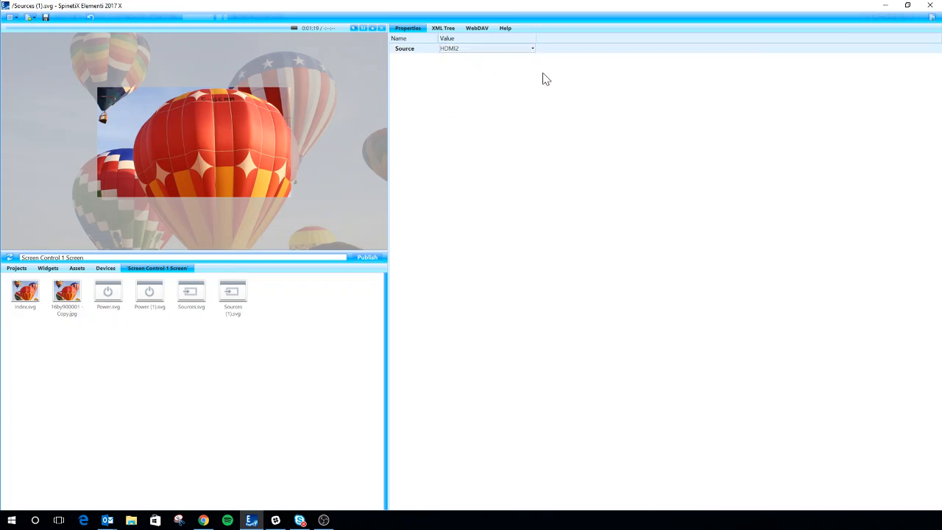
left_click(932, 18)
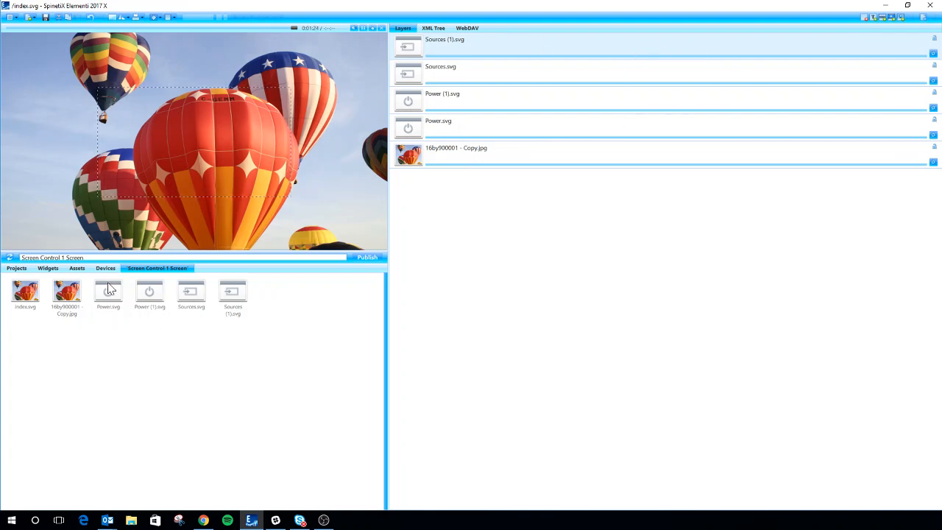
Step: Remove the two Power and two Sources layers from index.svg, leaving only the balloon image layer
left_click(464, 136)
left_click(463, 96, "shift")
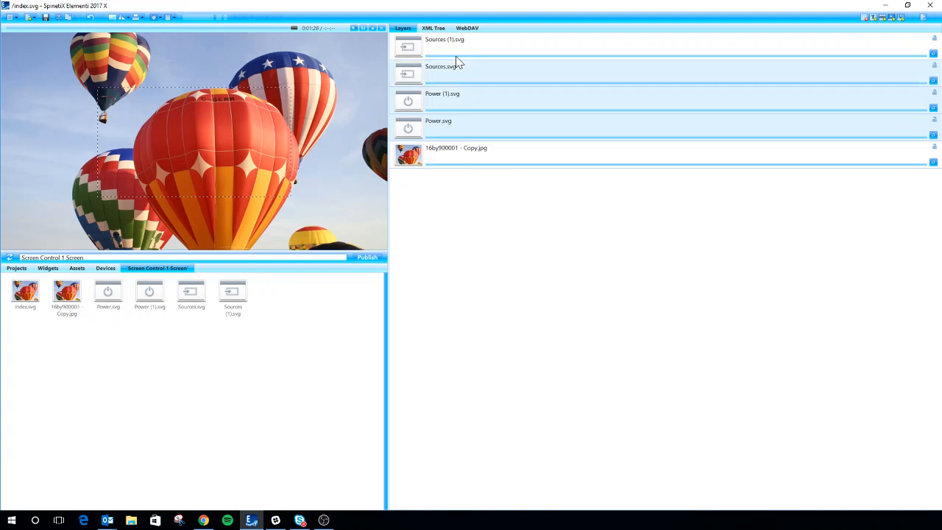
left_click(458, 67, "shift")
left_click(455, 46, "shift")
right_click(510, 81)
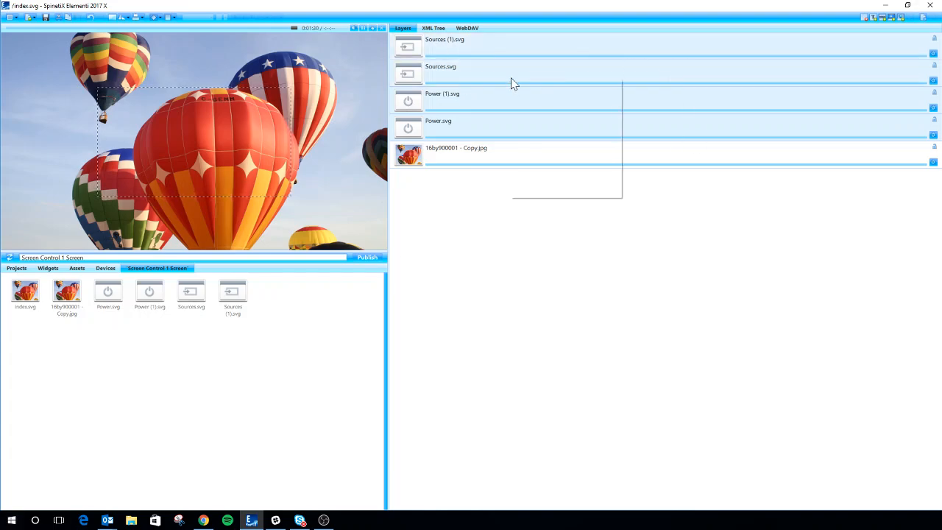
left_click(542, 173)
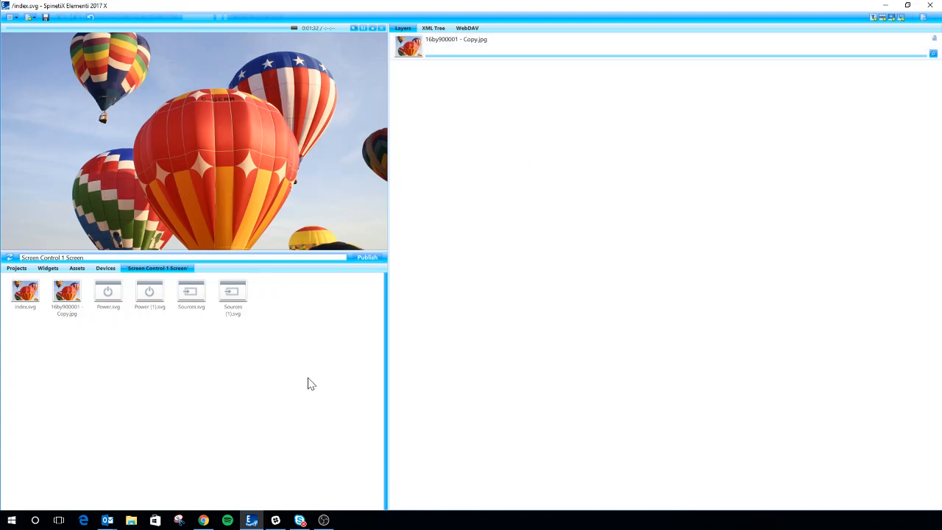
Step: Reopen index.svg from the project files without saving the changes to the document
right_click(27, 299)
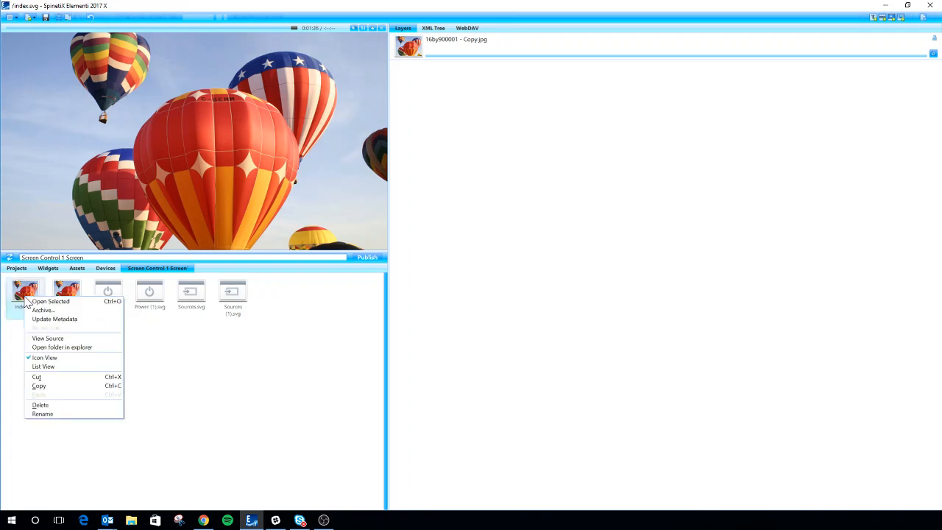
left_click(52, 301)
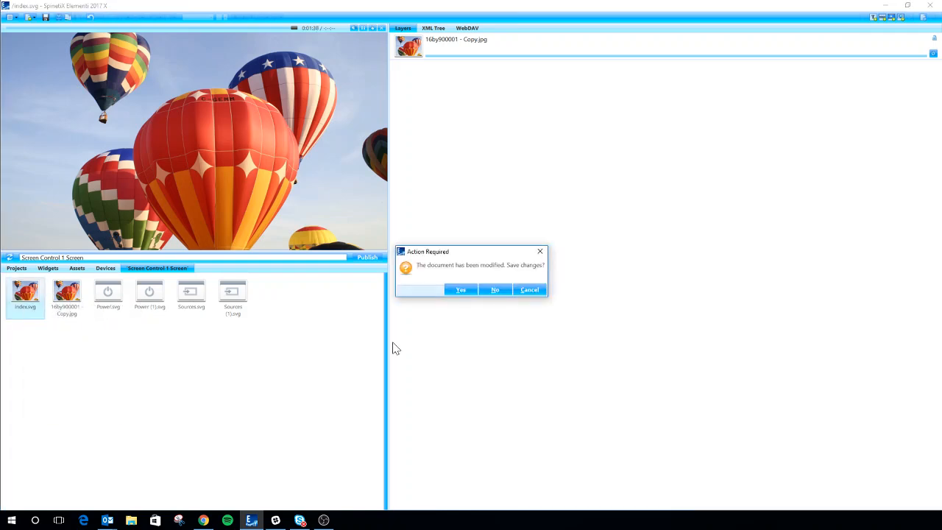
left_click(490, 289)
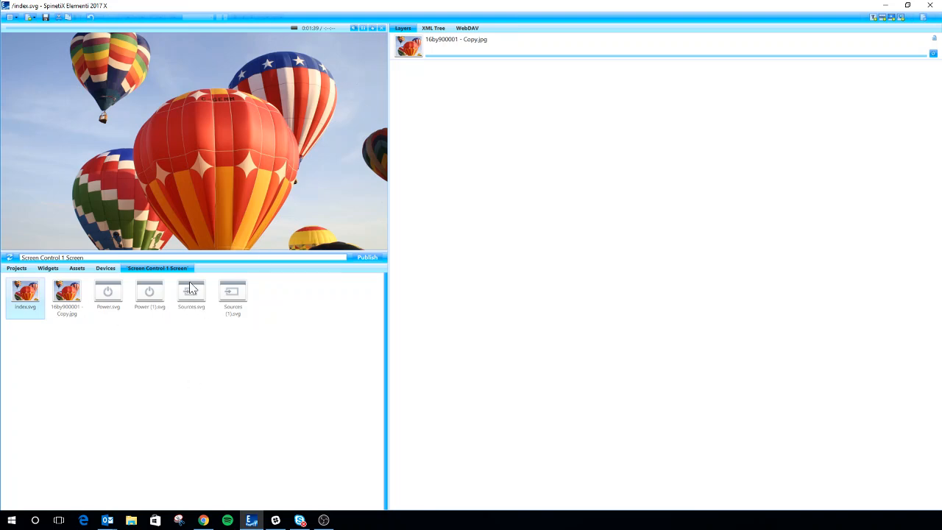
Step: Rename the Power.svg file as PowerOn.svg
right_click(110, 301)
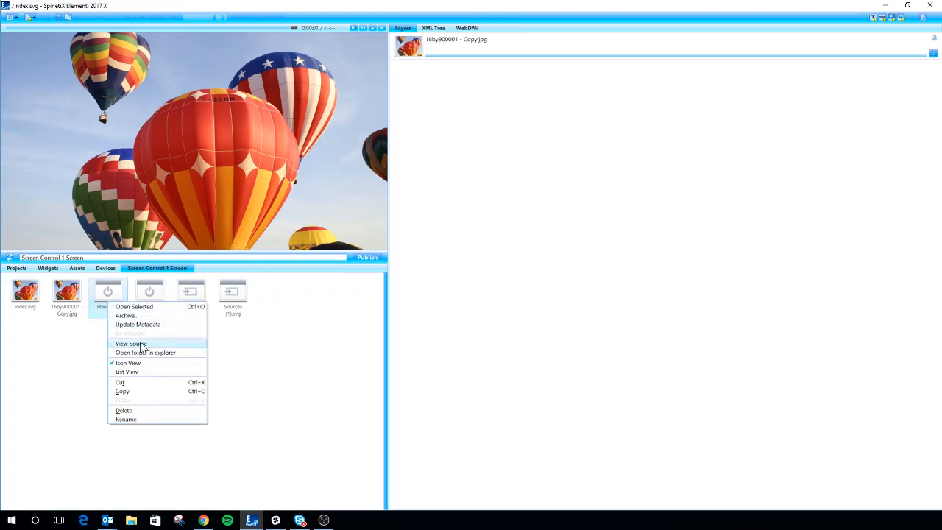
left_click(131, 419)
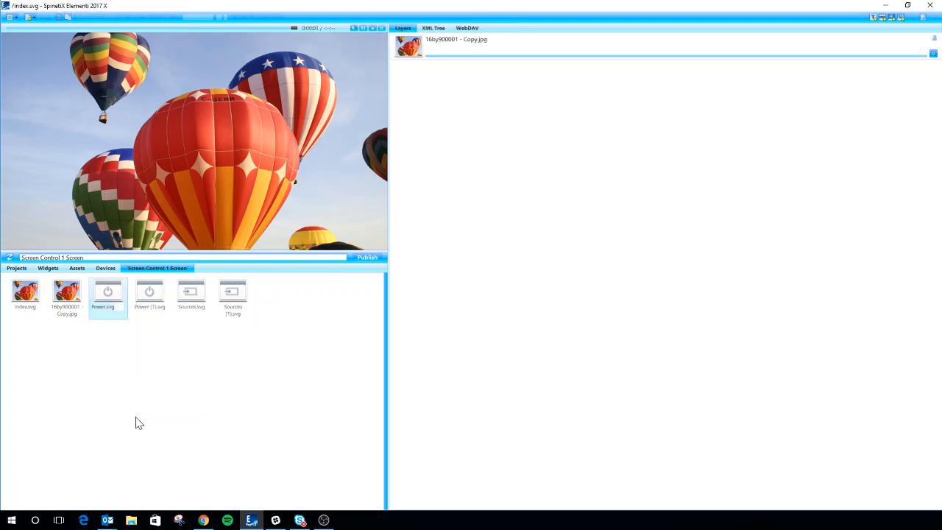
key("Return")
Step: Rename the Power (1).svg file as PowerOff.svg
left_click(125, 311)
right_click(125, 312)
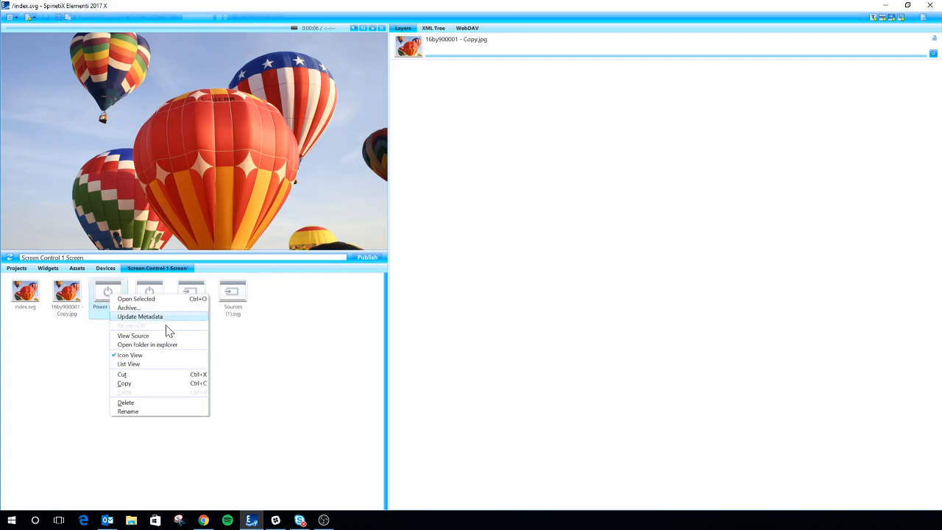
left_click(126, 411)
left_click(114, 307)
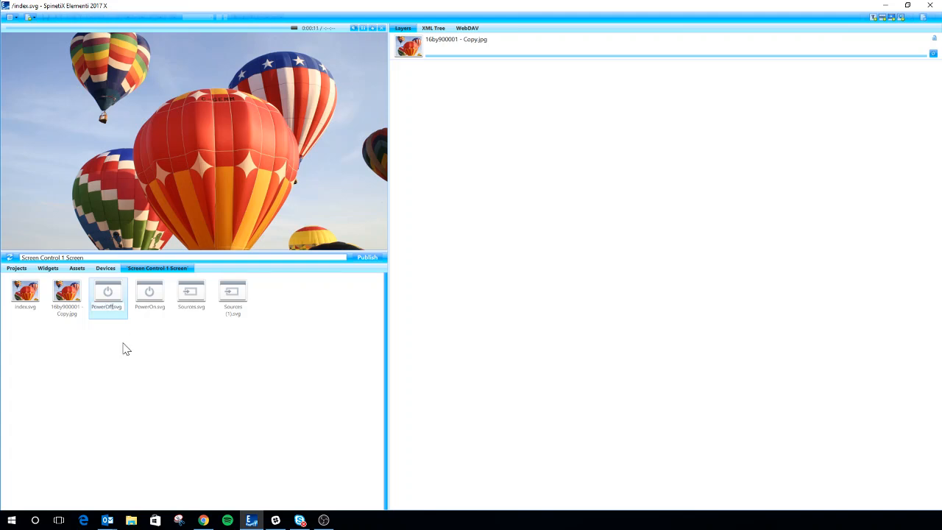
type("Off")
left_click(123, 345)
Step: Rename the Sources.svg file as SourcesOn.svg
left_click(192, 303)
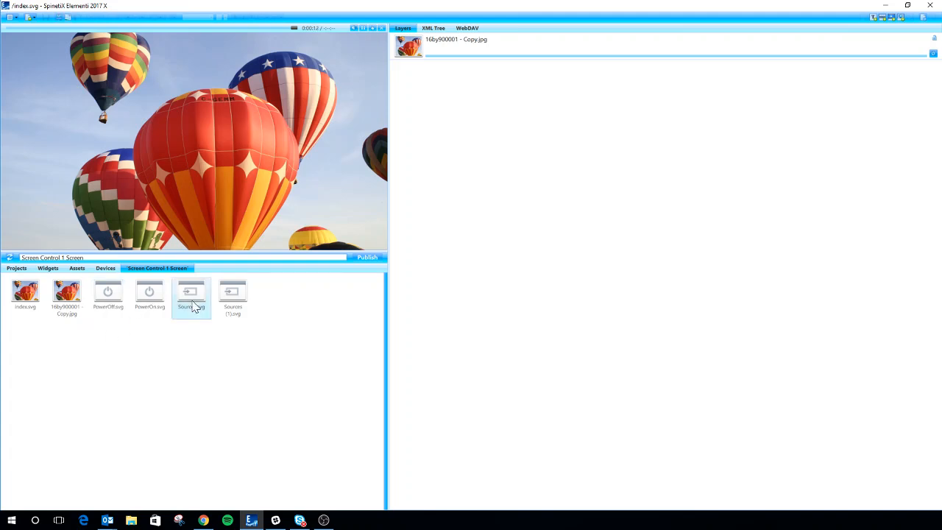
right_click(193, 306)
left_click(223, 421)
left_click(193, 307)
left_click(205, 332)
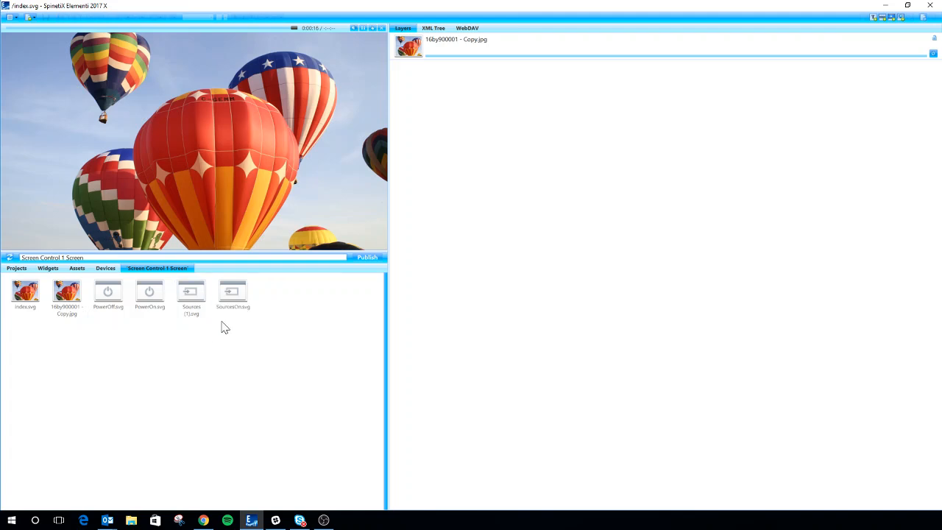
Step: Rename the Sources (1).svg file as SourcesOff.svg
right_click(193, 304)
left_click(224, 421)
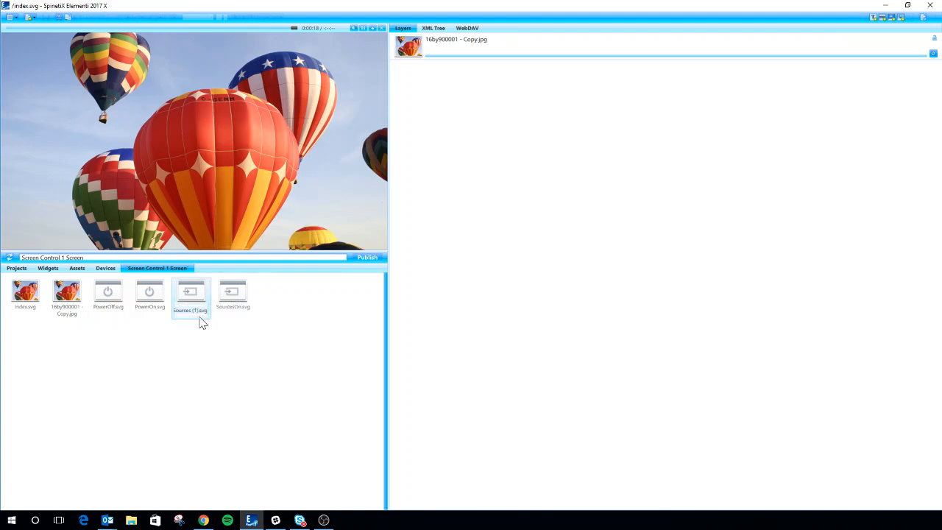
key("Right")
type("Off")
left_click(258, 368)
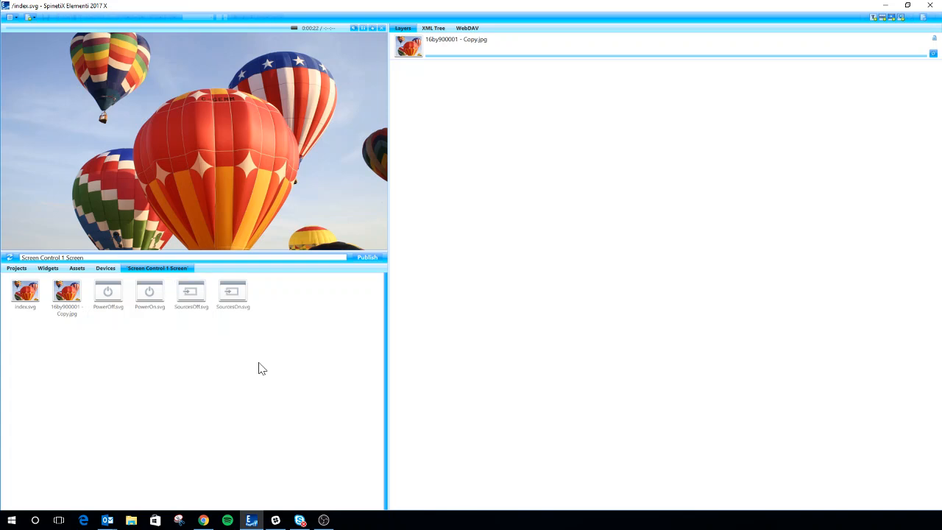
Step: Create a new schedule named Power in the Screen Control 1 Screen project
right_click(158, 333)
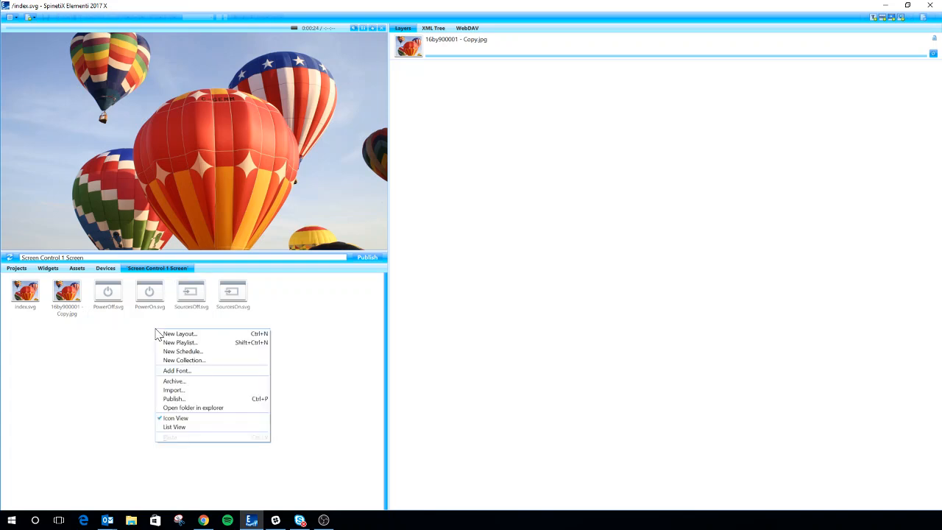
left_click(210, 351)
key("Right")
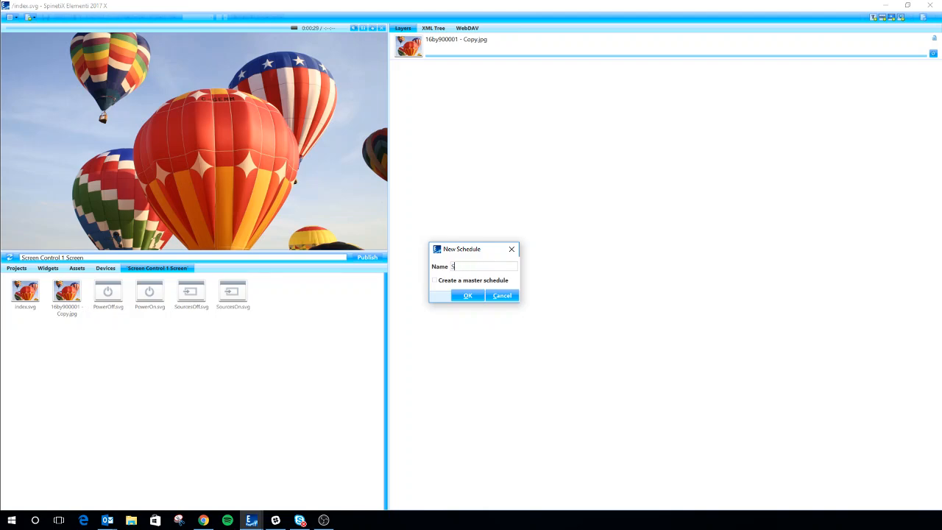
type("Power")
key("Return")
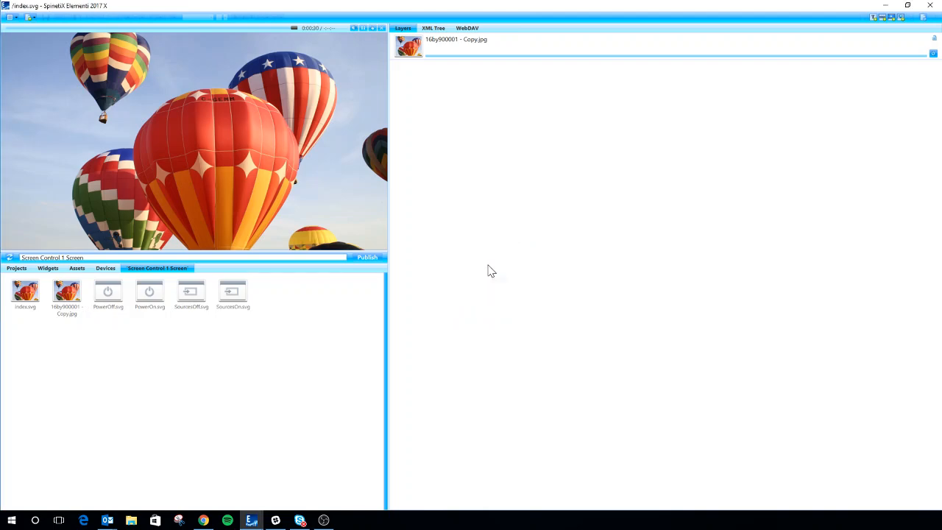
Step: Add the Power schedule as a layer above the 16by900001 - Copy.jpg image and fit it to the screen
left_click_drag(25, 294, 589, 96)
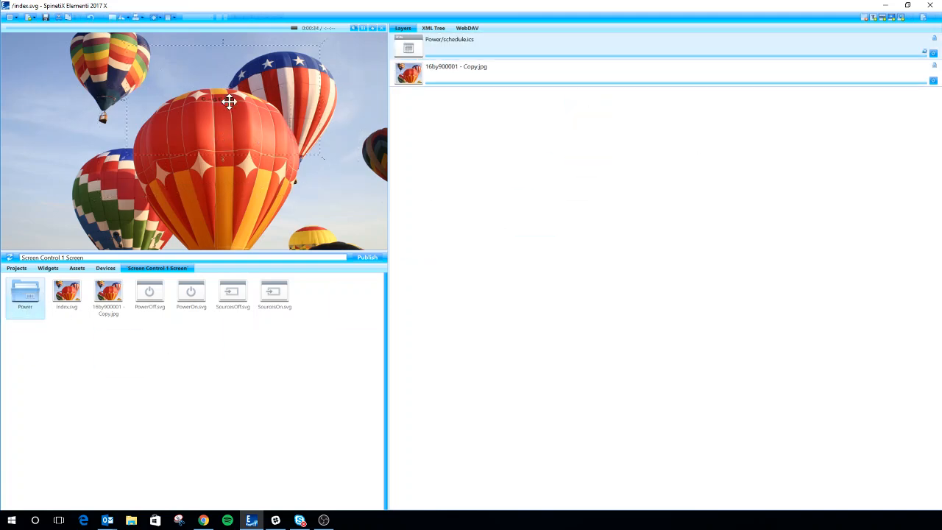
right_click(251, 152)
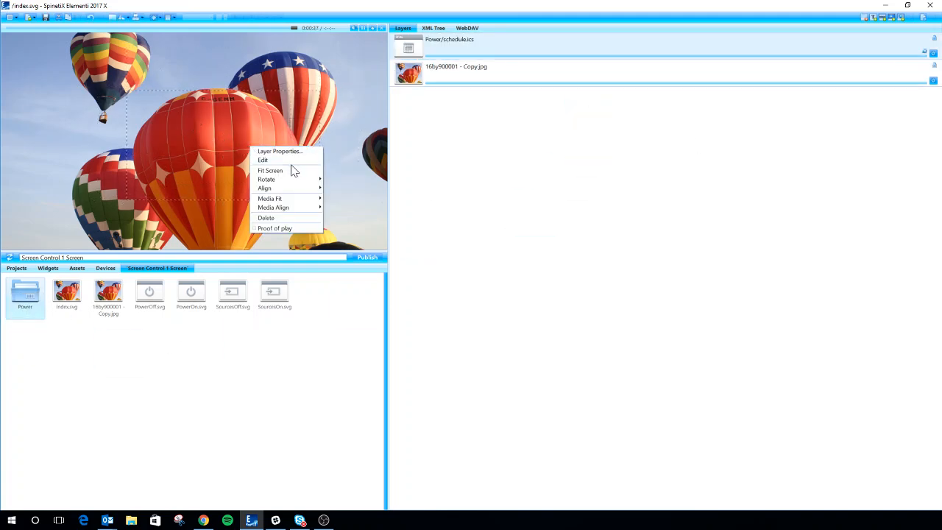
left_click(290, 170)
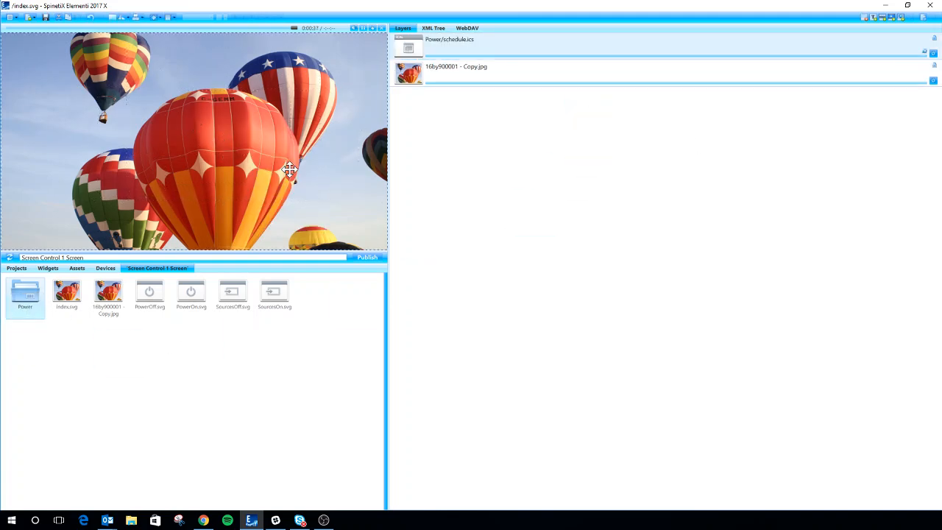
Step: Open the Power schedule and schedule PowerOn.svg from 8:00 AM to 8:05 AM on Feb 8, 2018
left_click(545, 46)
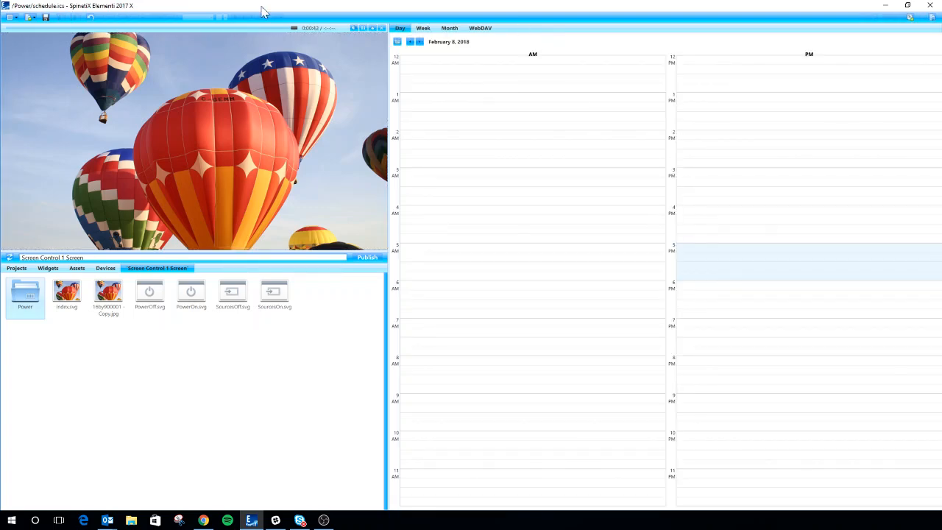
left_click_drag(190, 302, 494, 380)
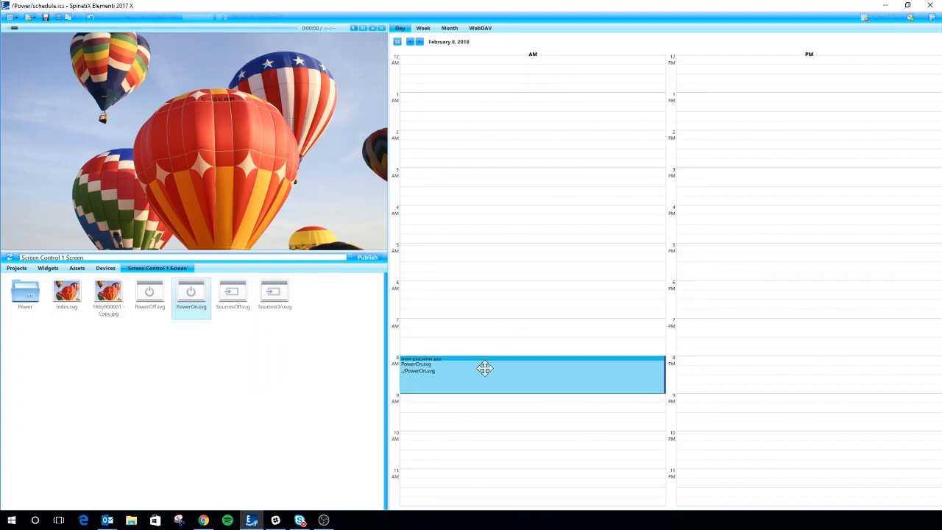
double_click(487, 374)
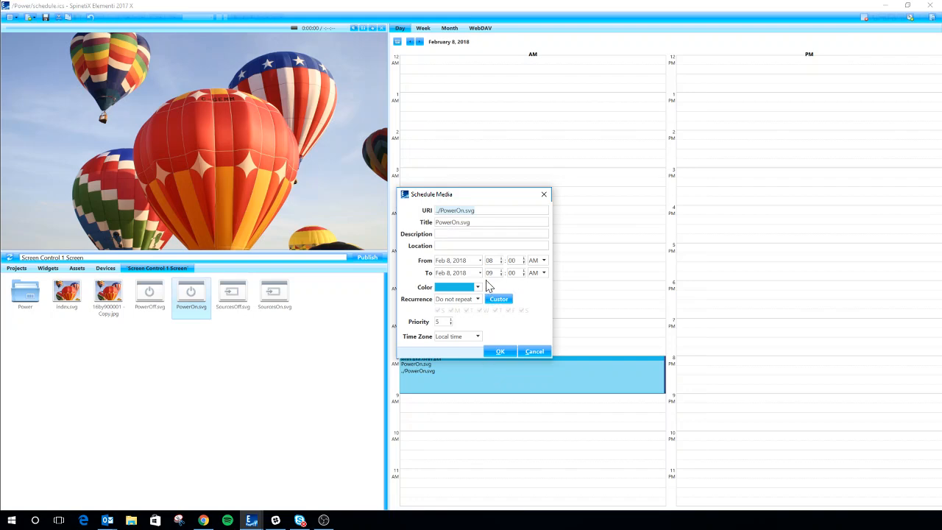
left_click(502, 274)
Step: Set the PowerOn.svg event to repeat daily, excluding Sunday and Saturday
left_click(477, 299)
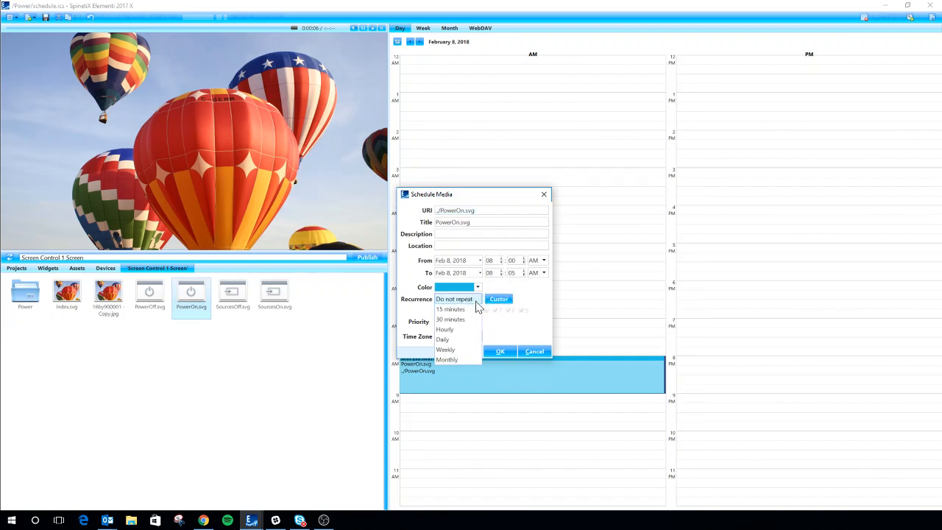
left_click(443, 340)
left_click(438, 310)
left_click(522, 310)
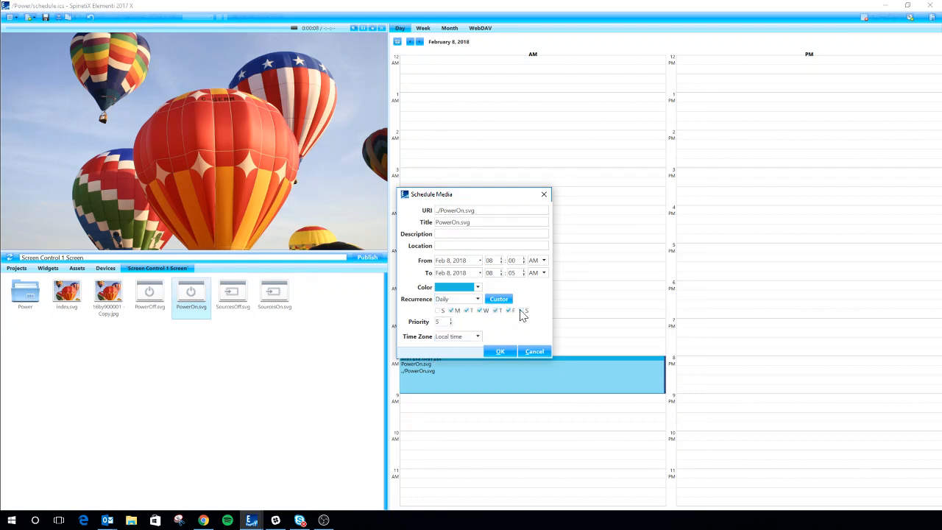
key("Return")
Step: Schedule PowerOff.svg from 6:00 PM to 6:05 PM on Feb 8, 2018
left_click_drag(151, 304, 764, 302)
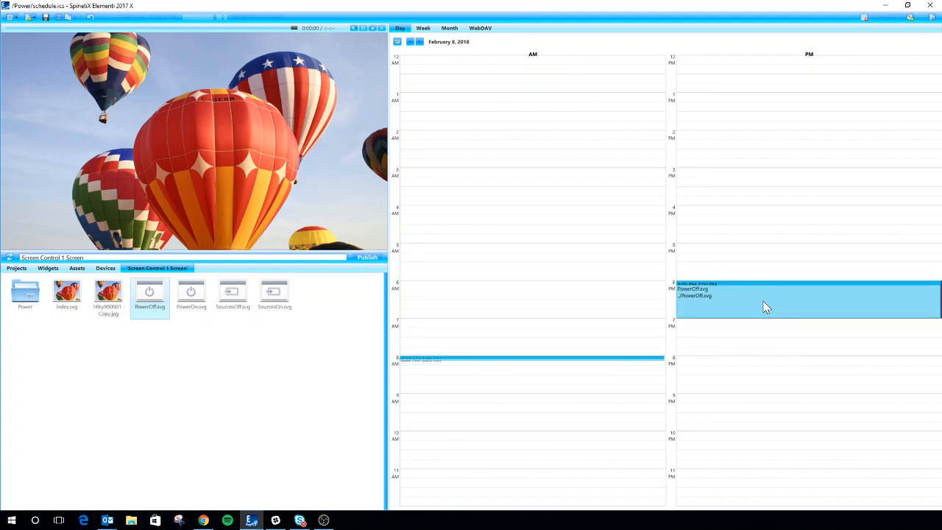
double_click(766, 306)
left_click(500, 276)
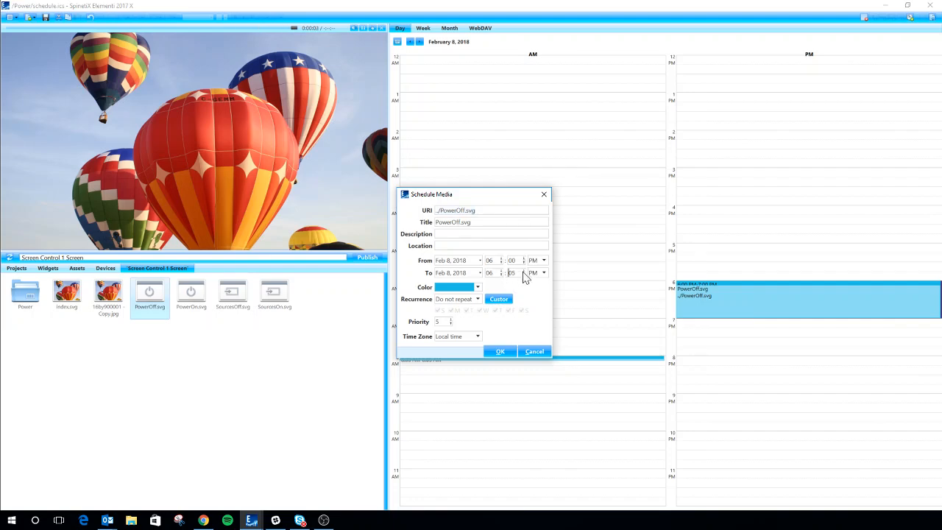
Step: Color the PowerOff.svg event light green and set it to repeat daily
left_click(477, 287)
left_click(469, 287)
left_click(472, 299)
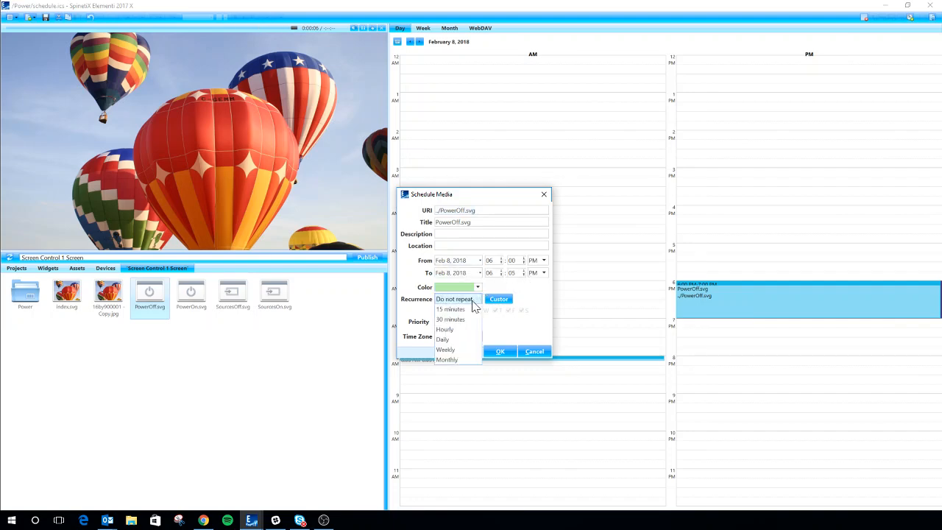
left_click(457, 340)
left_click(499, 353)
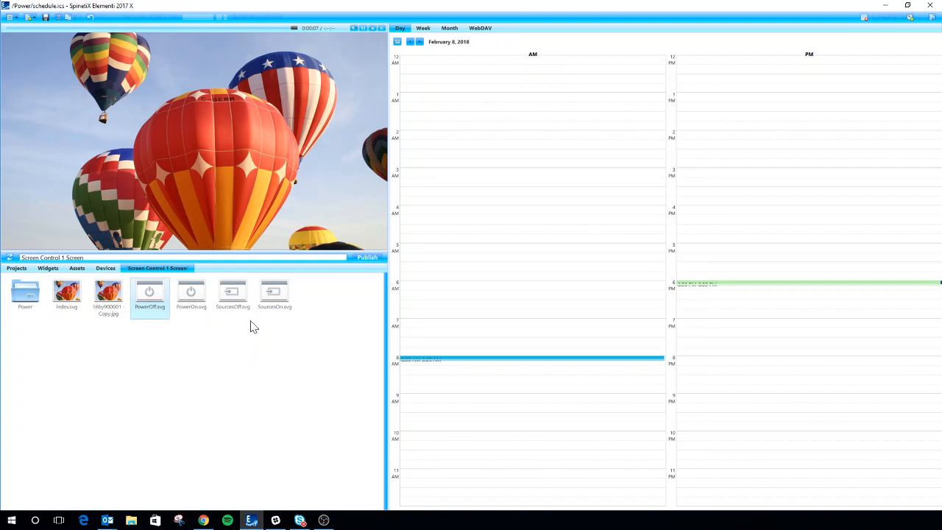
Step: Schedule SourcesOn.svg from 1:00 PM to 1:05 PM on Feb 8, 2018, without recurrence
left_click_drag(269, 298, 765, 111)
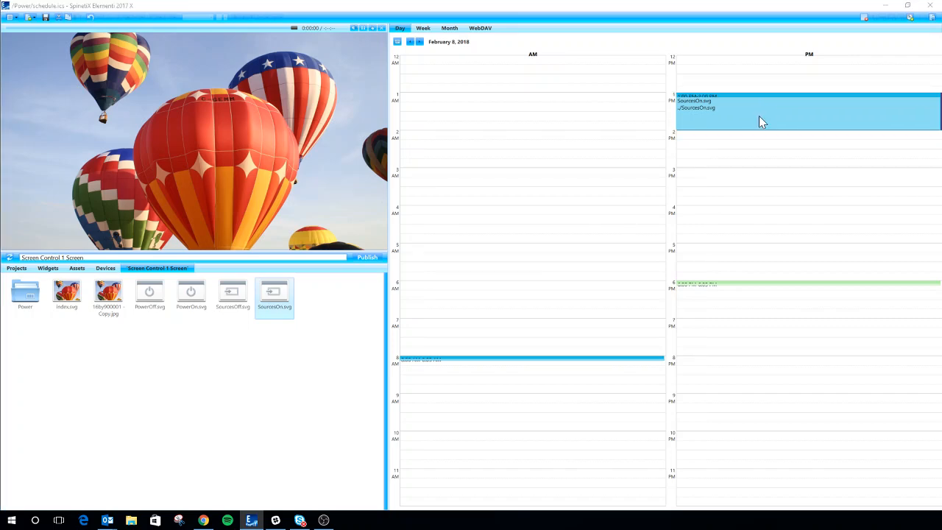
double_click(759, 115)
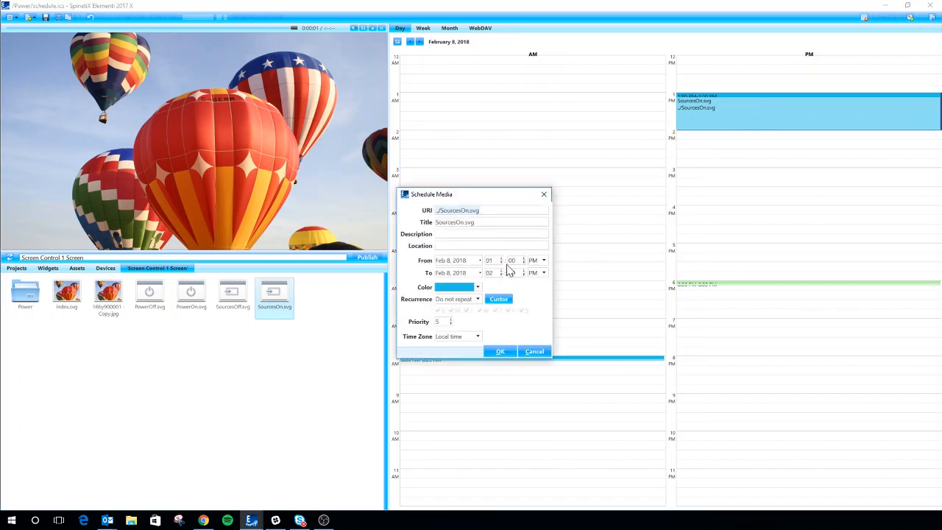
left_click(502, 275)
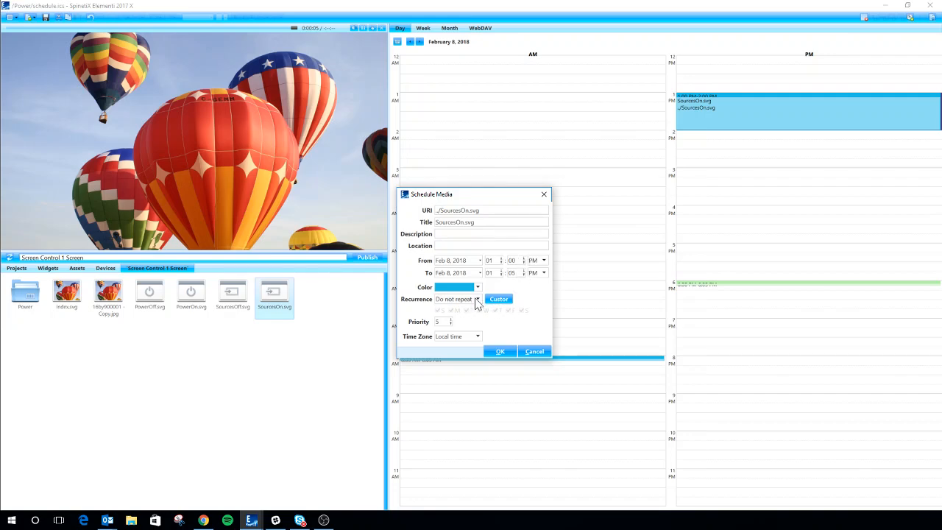
left_click(492, 353)
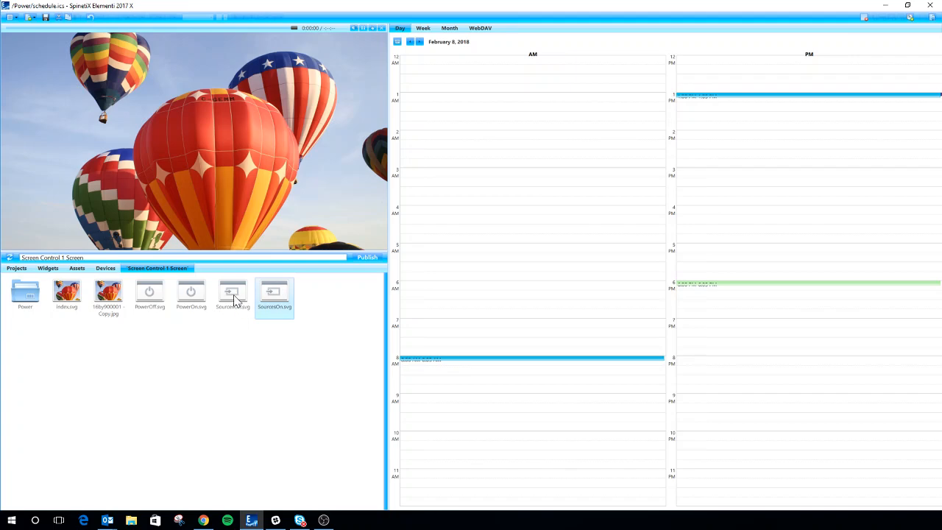
Step: Schedule SourcesOff.svg from 3:00 PM to 3:05 PM on Feb 8, 2018, without recurrence
left_click_drag(232, 304, 748, 183)
double_click(748, 183)
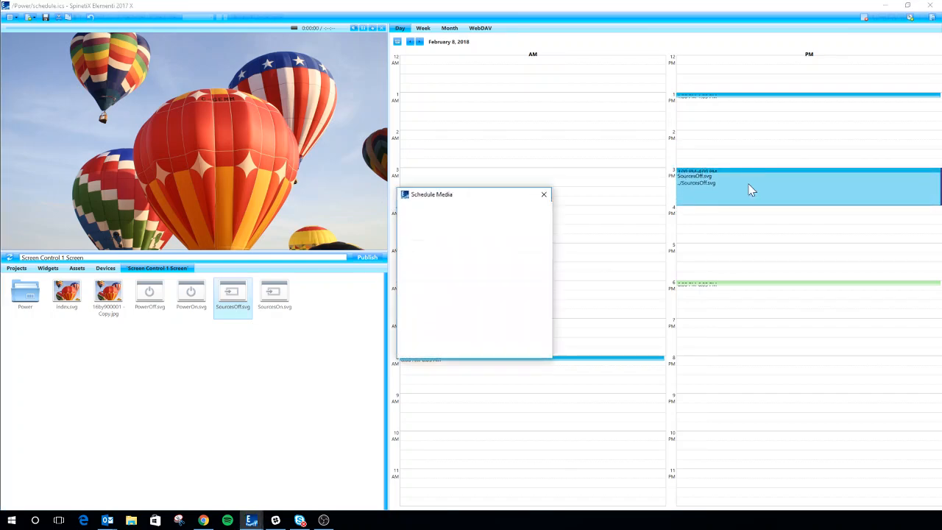
left_click(500, 275)
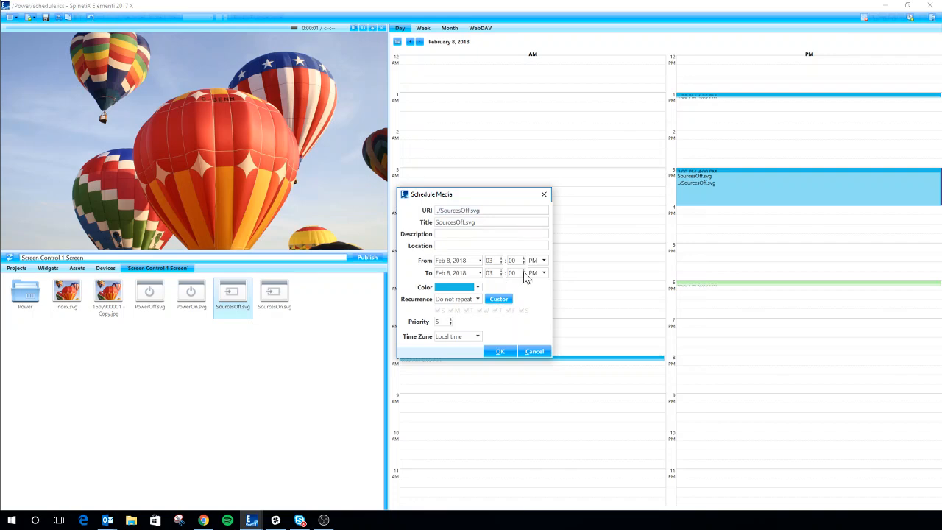
left_click(504, 352)
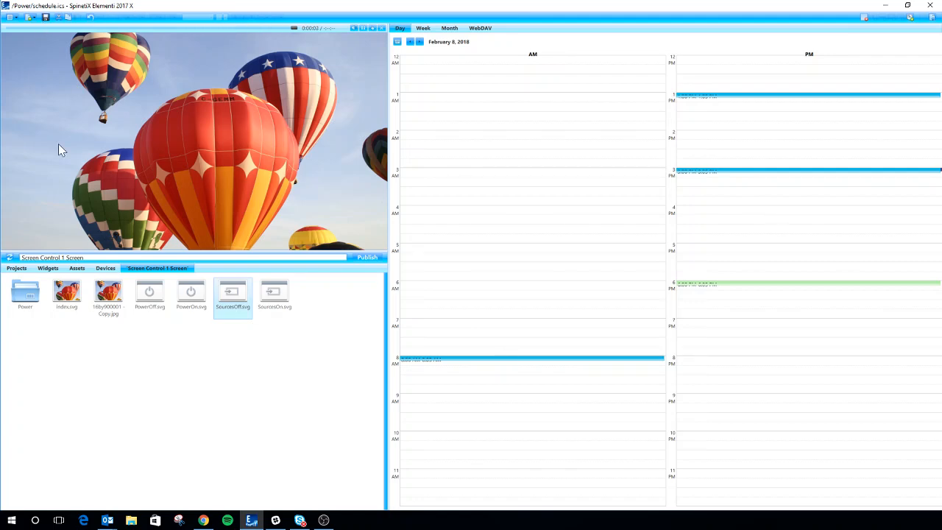
Step: Open the screen control video wall project from the projects list
left_click(15, 268)
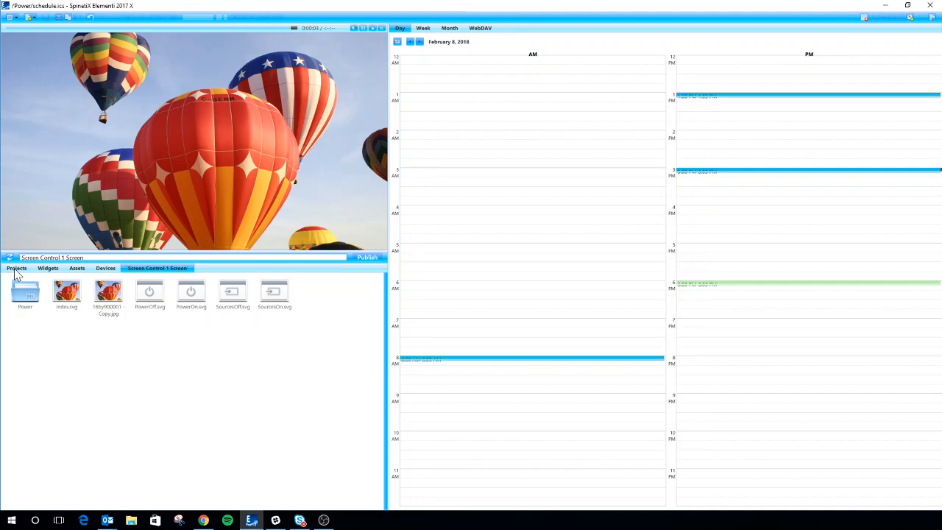
left_click(16, 270)
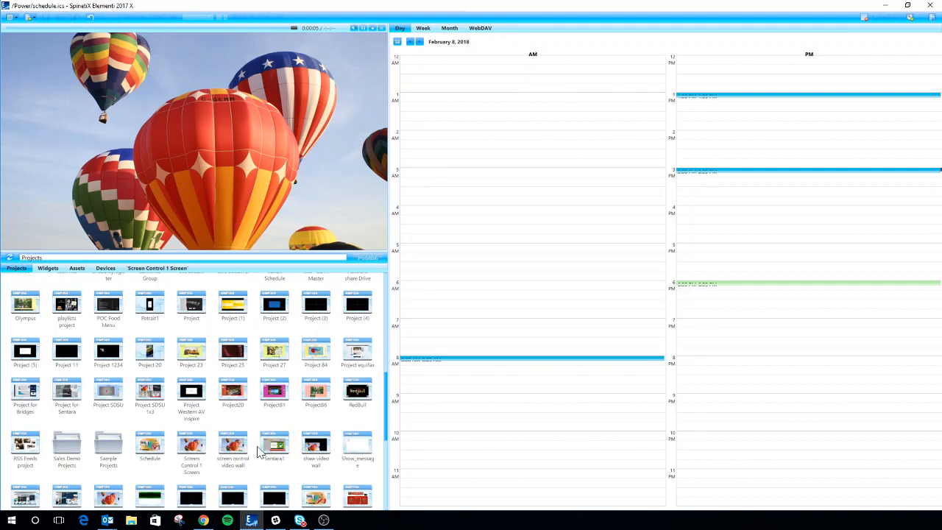
right_click(237, 457)
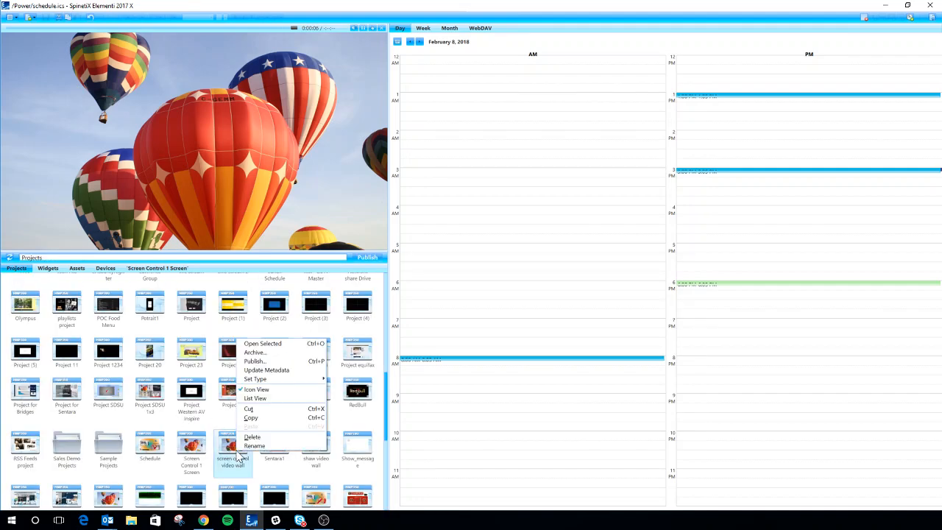
left_click(250, 342)
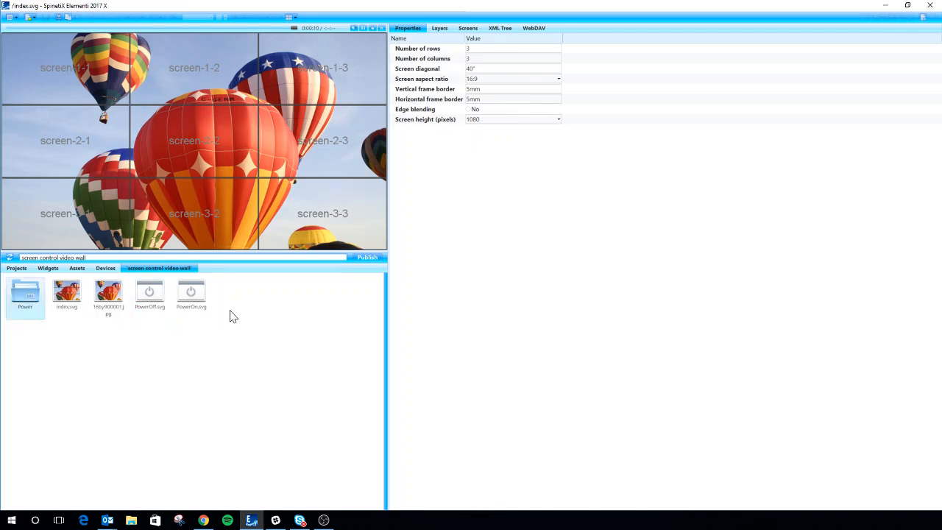
Step: Fit the Power/schedule.ics layer to the full video wall screen and open its schedule
left_click(440, 30)
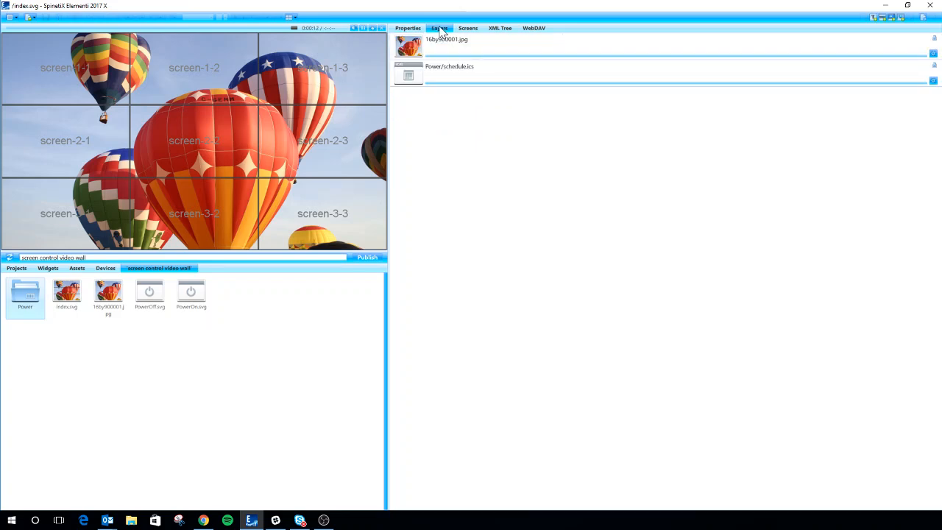
left_click(458, 42)
left_click(469, 77)
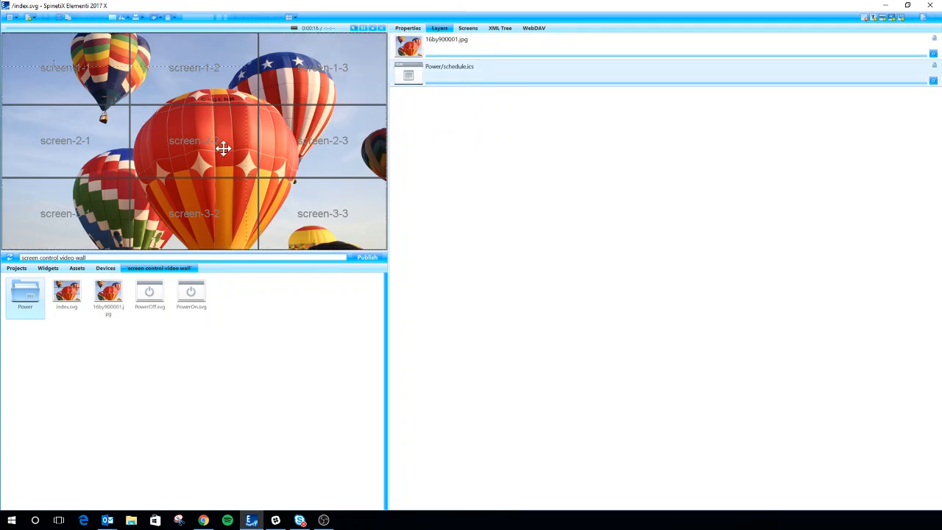
right_click(330, 131)
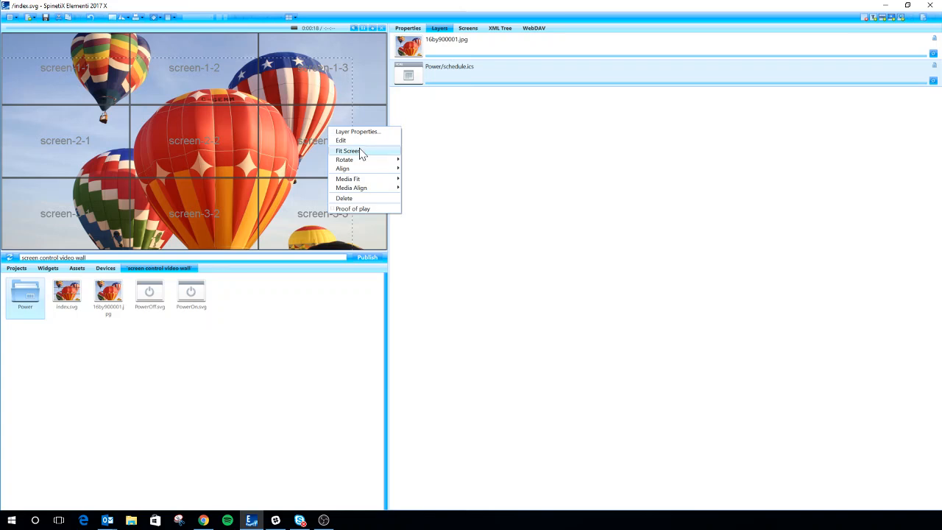
left_click(359, 151)
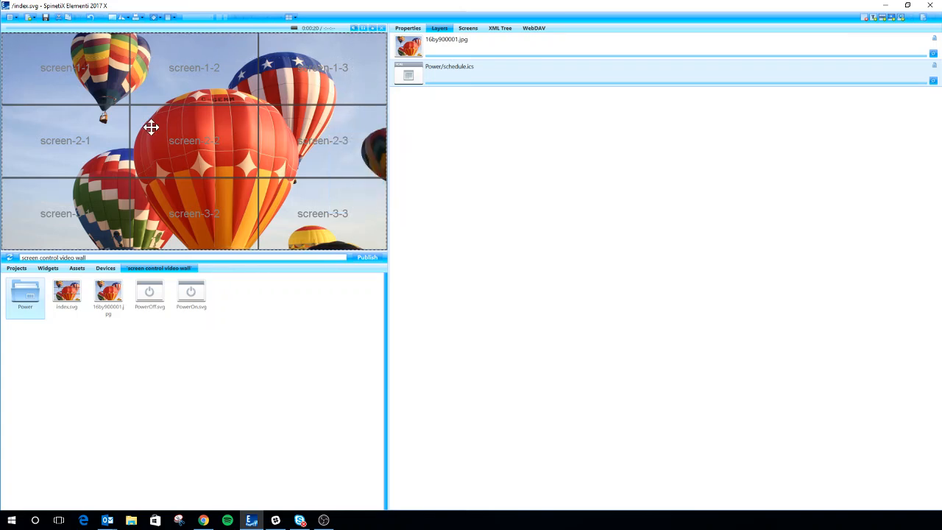
double_click(547, 76)
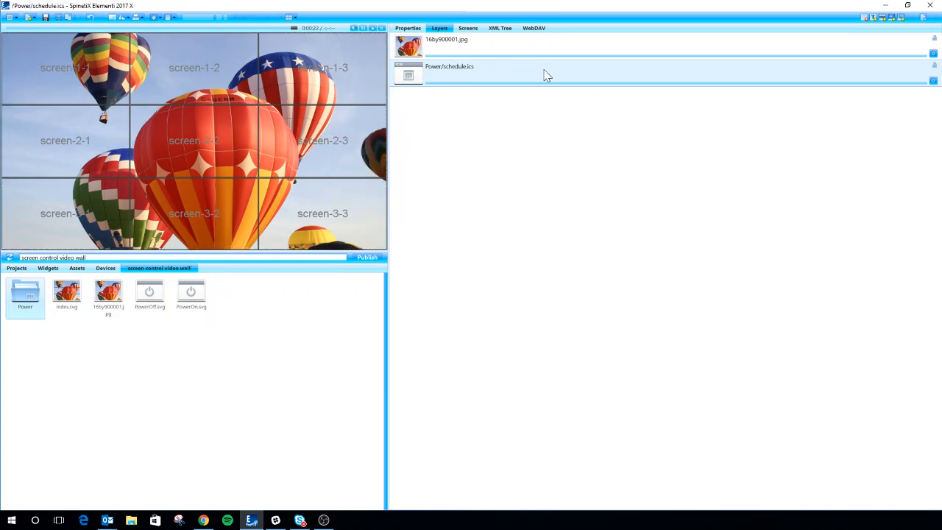